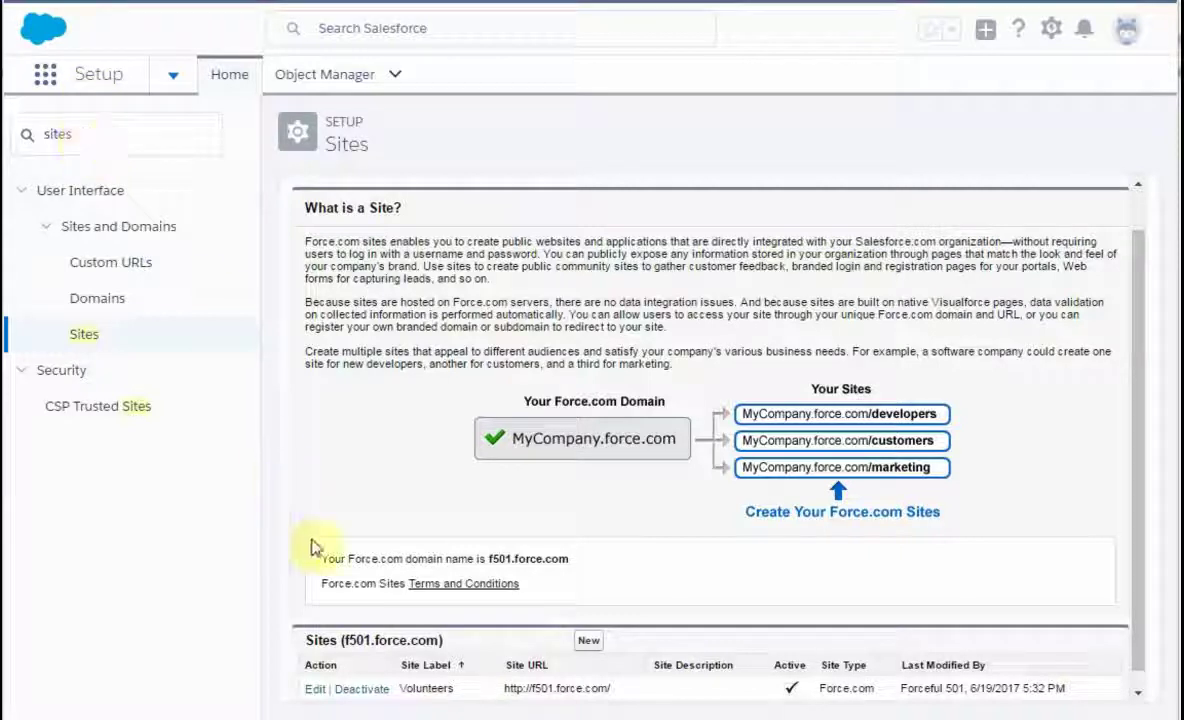
Step: Go from the Volunteers site to its guest profile's Visualforce Page Access list
left_click(428, 690)
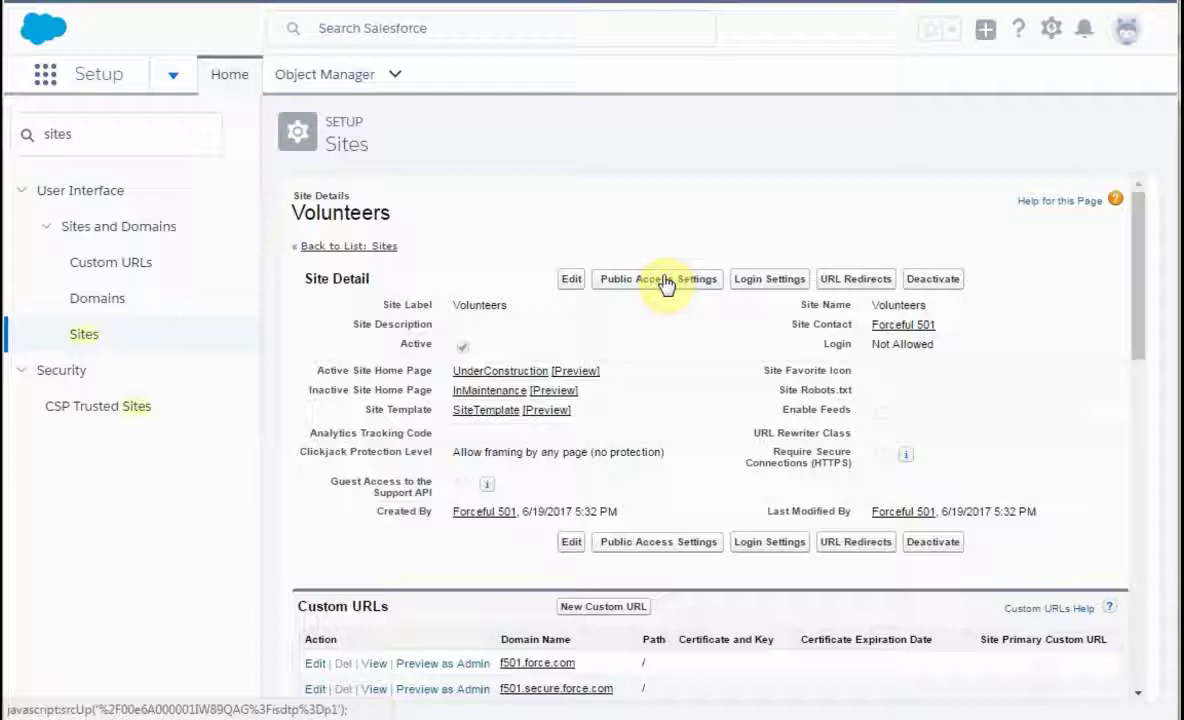
left_click(665, 281)
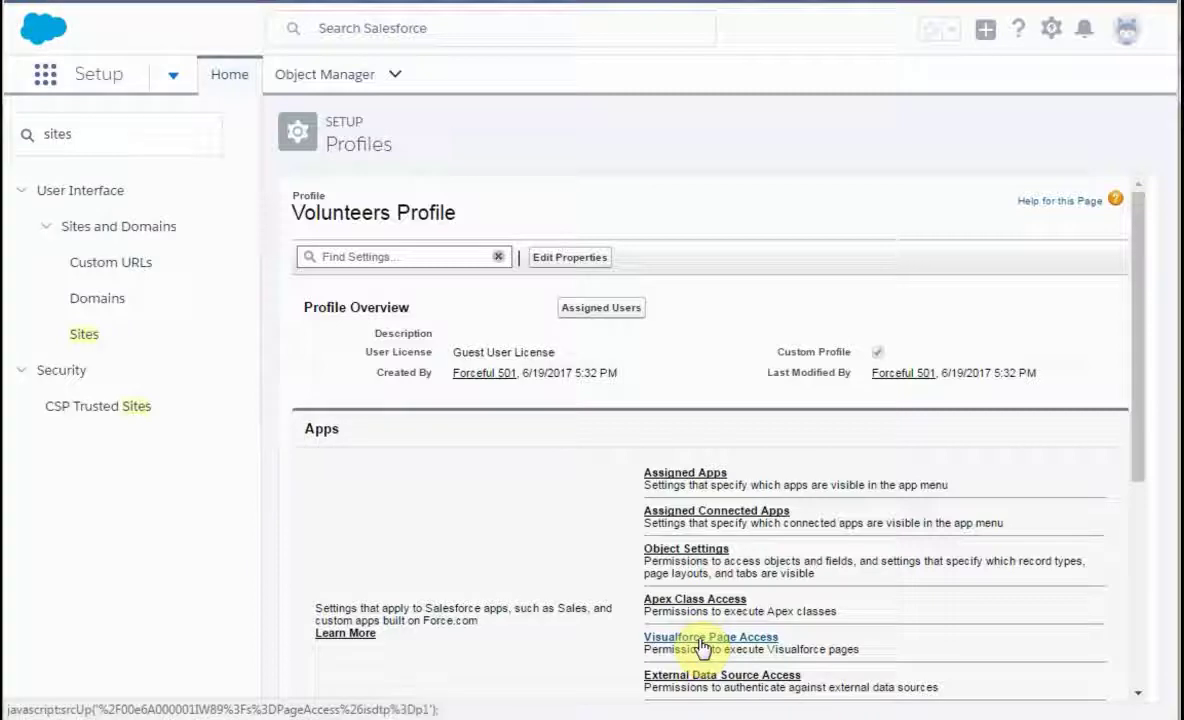
left_click(703, 647)
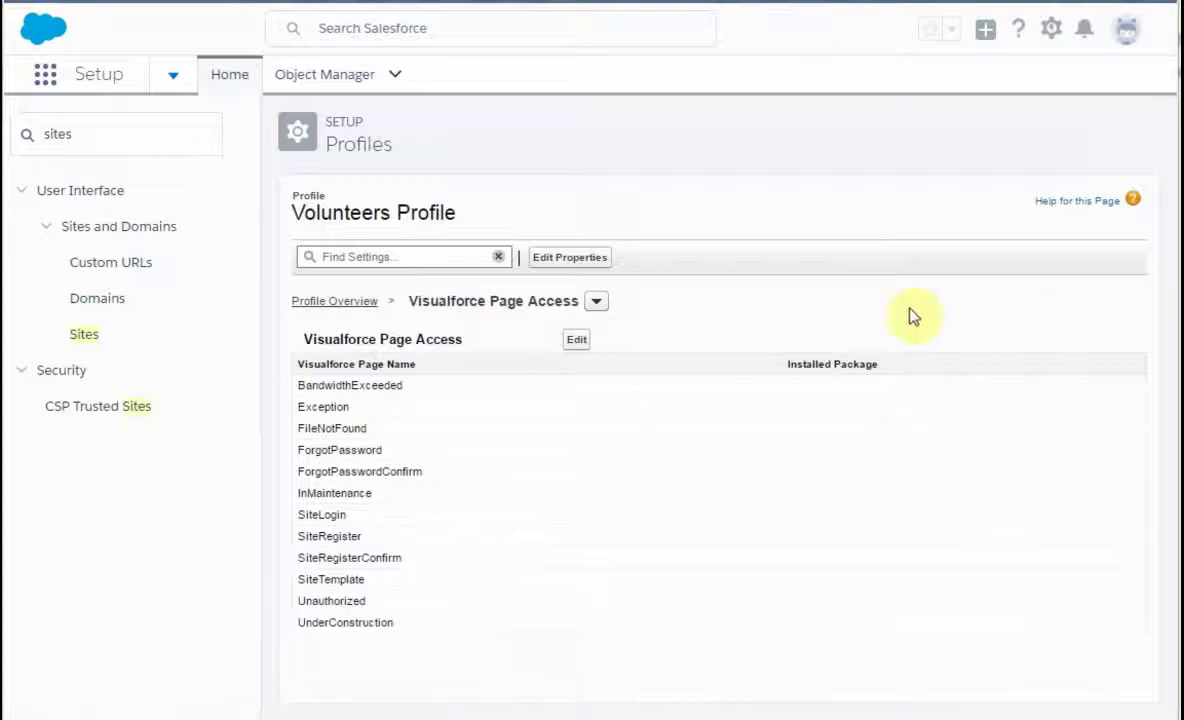
Step: Edit the page access and select JobCalendar plus the seven PersonalSite GW_Volunteers pages
left_click(572, 342)
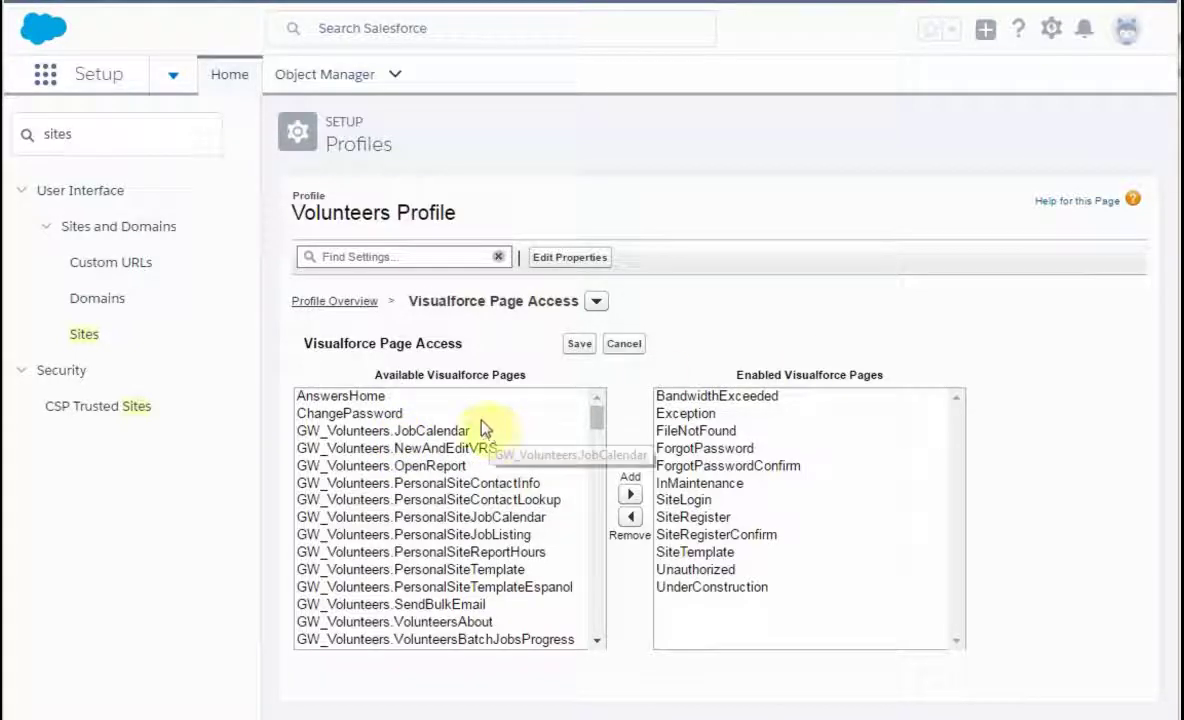
left_click(425, 433)
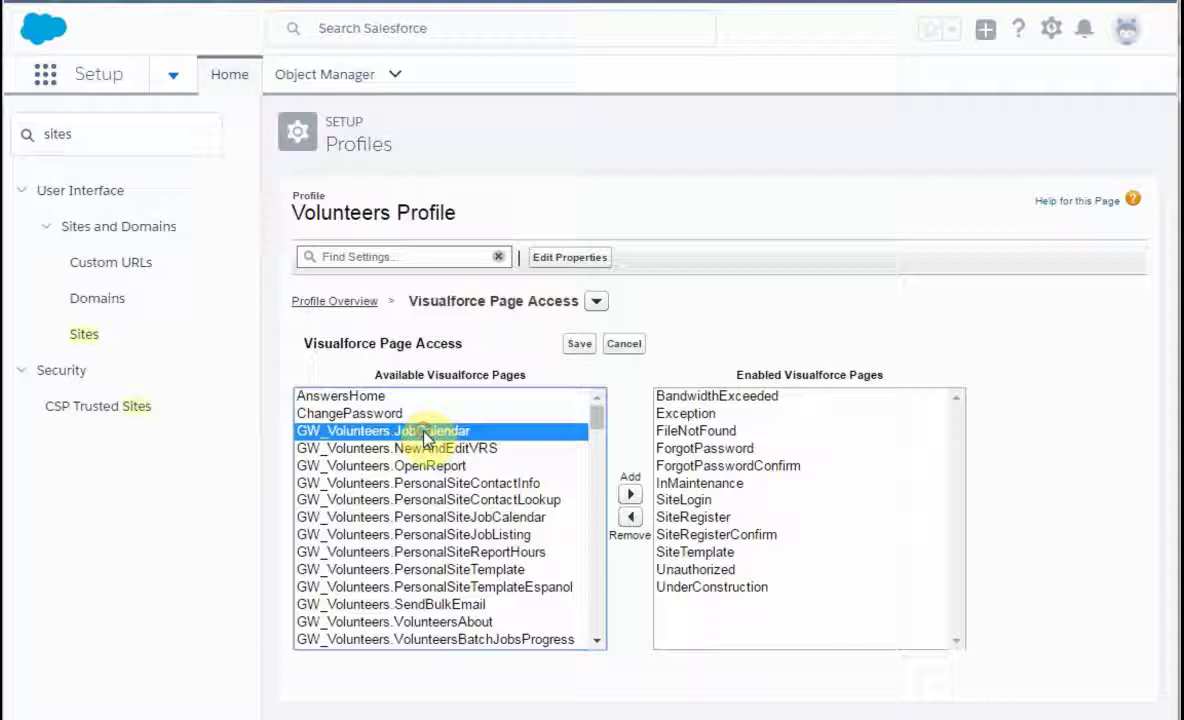
left_click(432, 483, "ctrl")
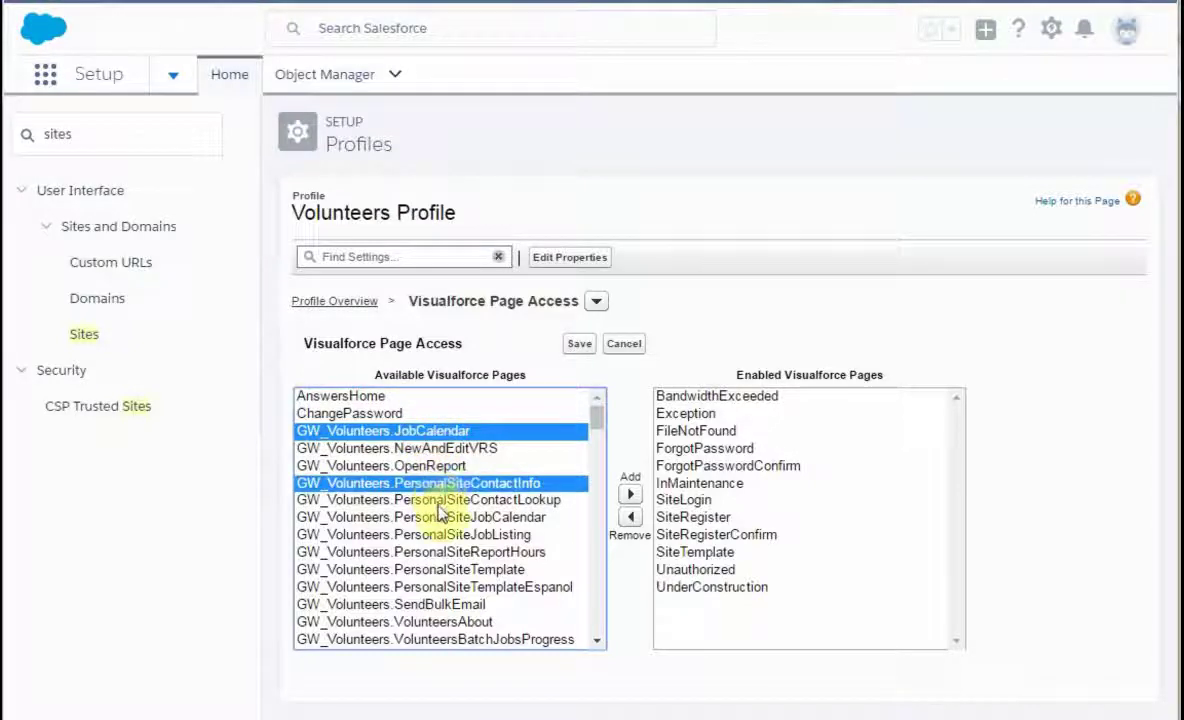
left_click(445, 499, "ctrl")
left_click(438, 517, "ctrl")
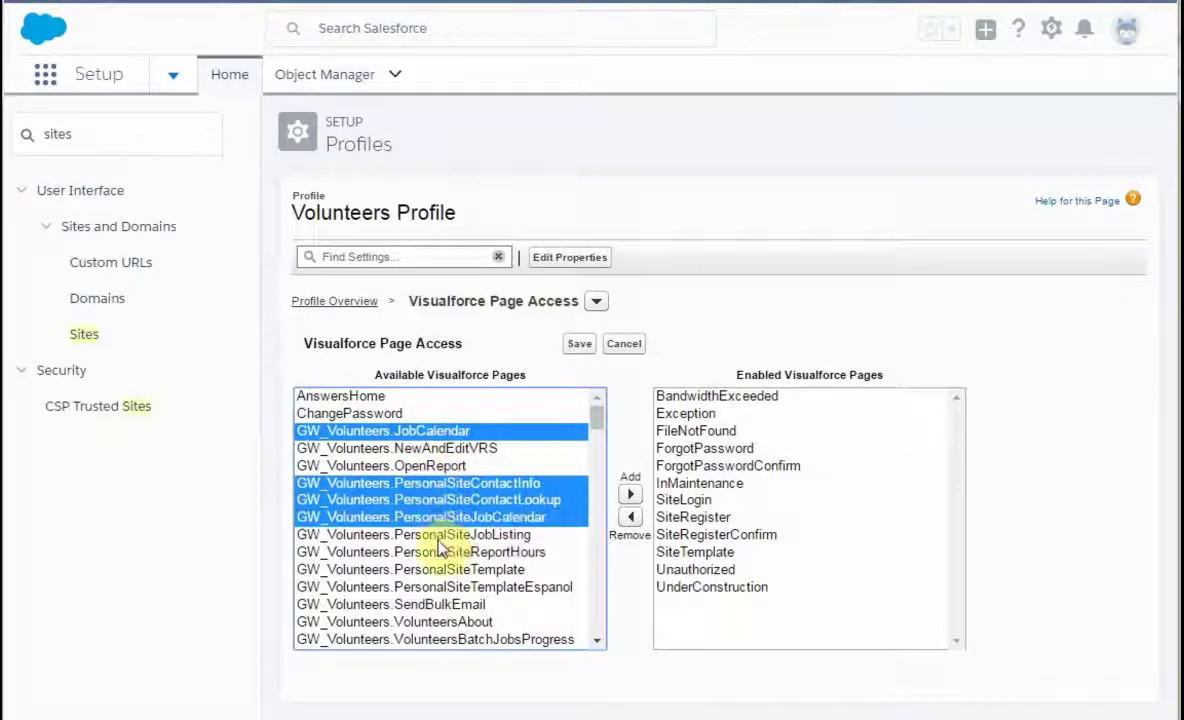
left_click(436, 534, "ctrl")
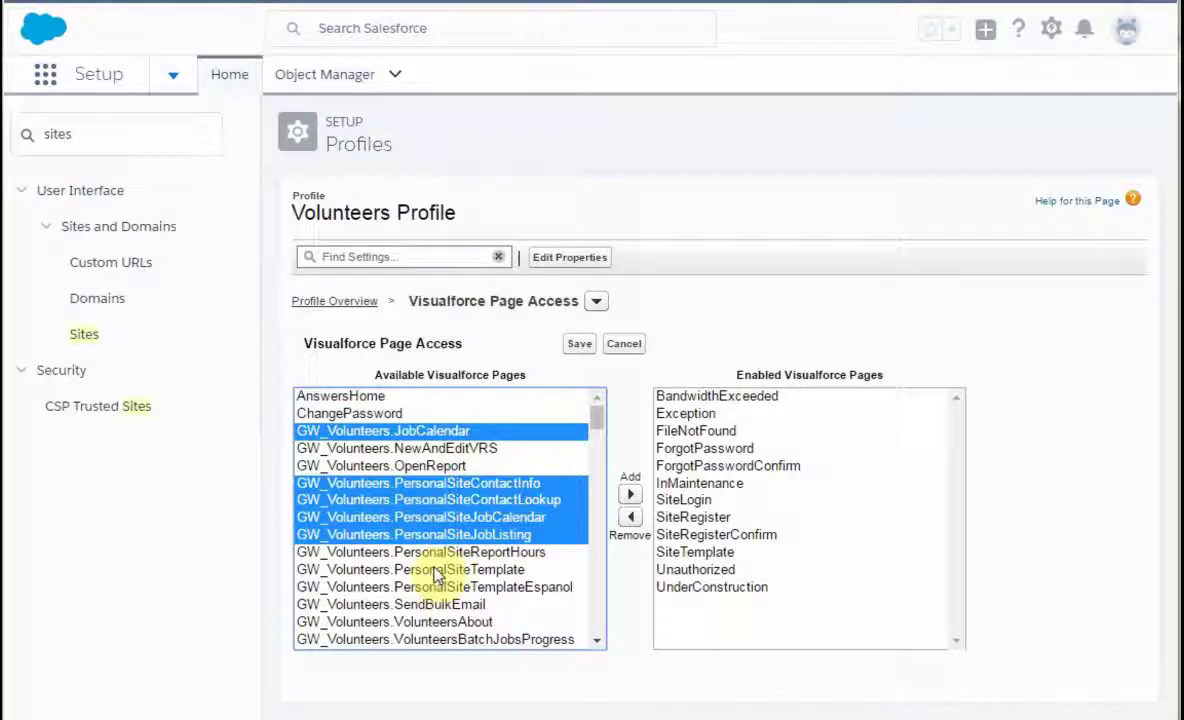
left_click(432, 552, "ctrl")
left_click(437, 572, "ctrl")
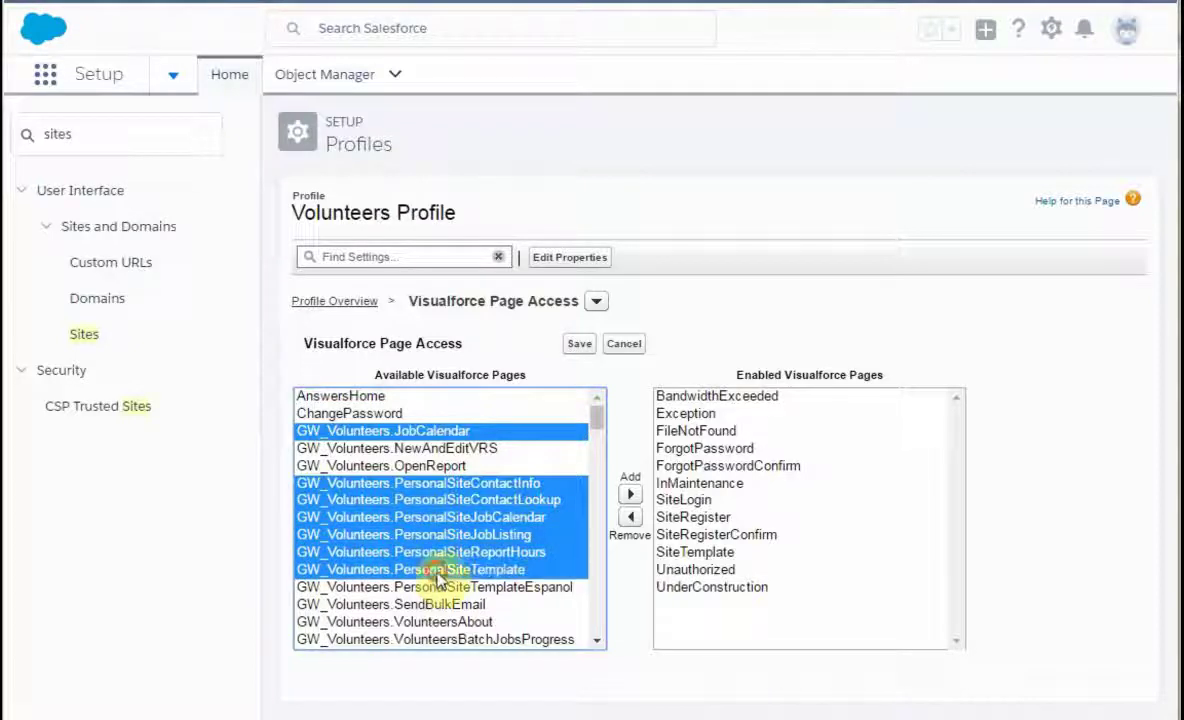
left_click(449, 590, "ctrl")
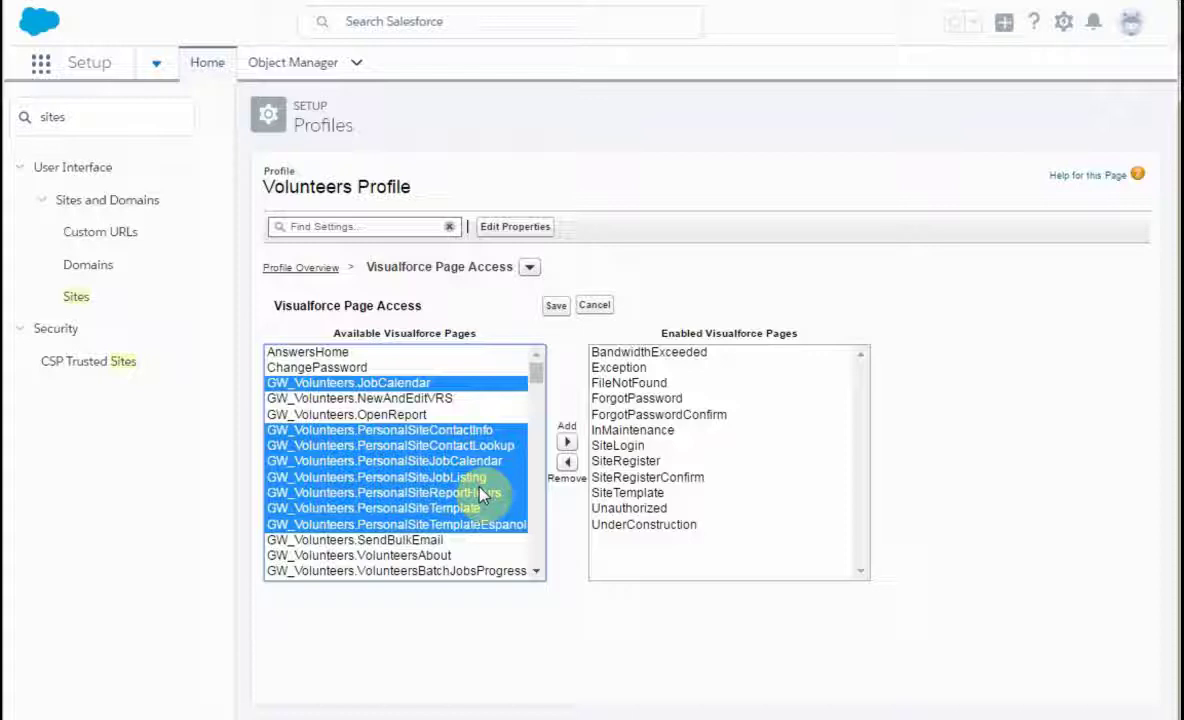
Step: Enable the eight chosen pages, then select the five Volunteers JobListing, ReportHours and Signup pages
left_click(567, 450)
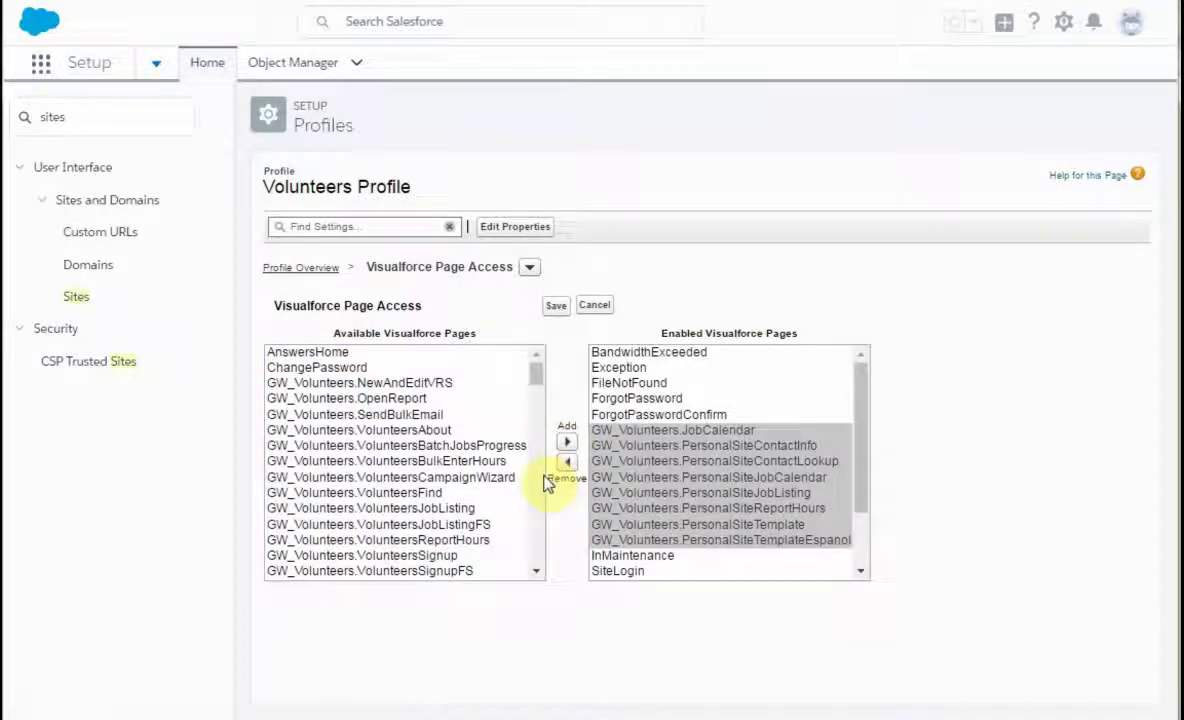
left_click(539, 575)
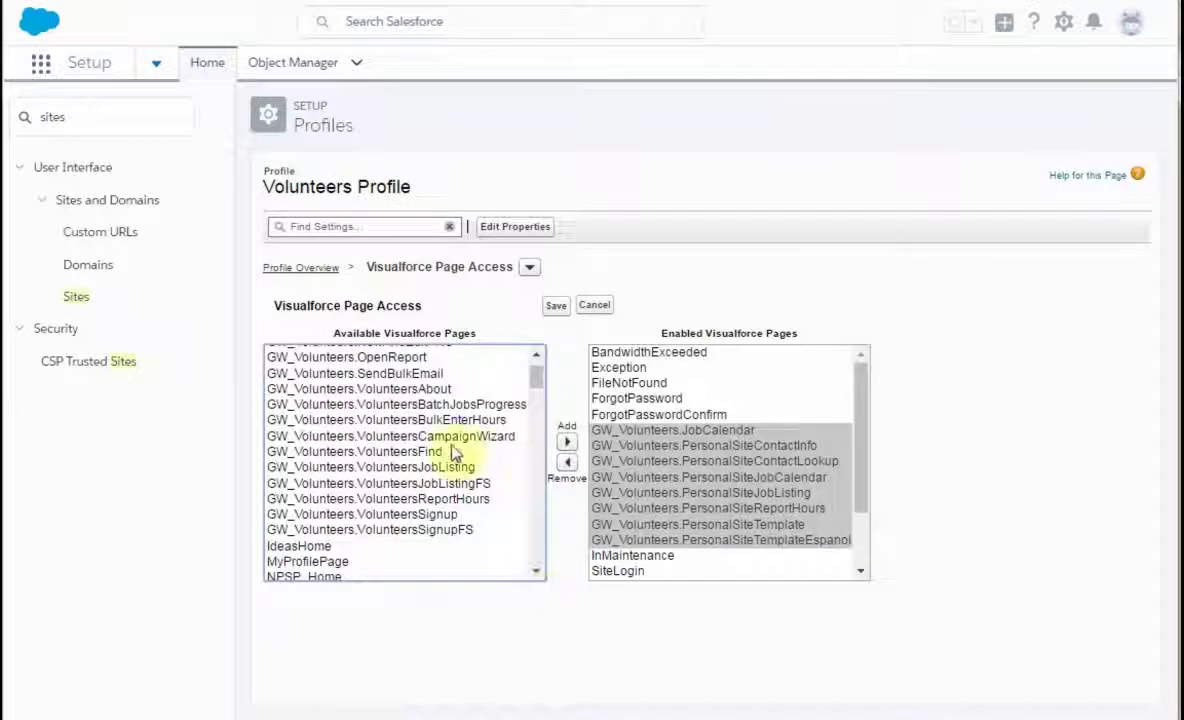
left_click_drag(410, 468, 406, 471)
left_click(405, 468)
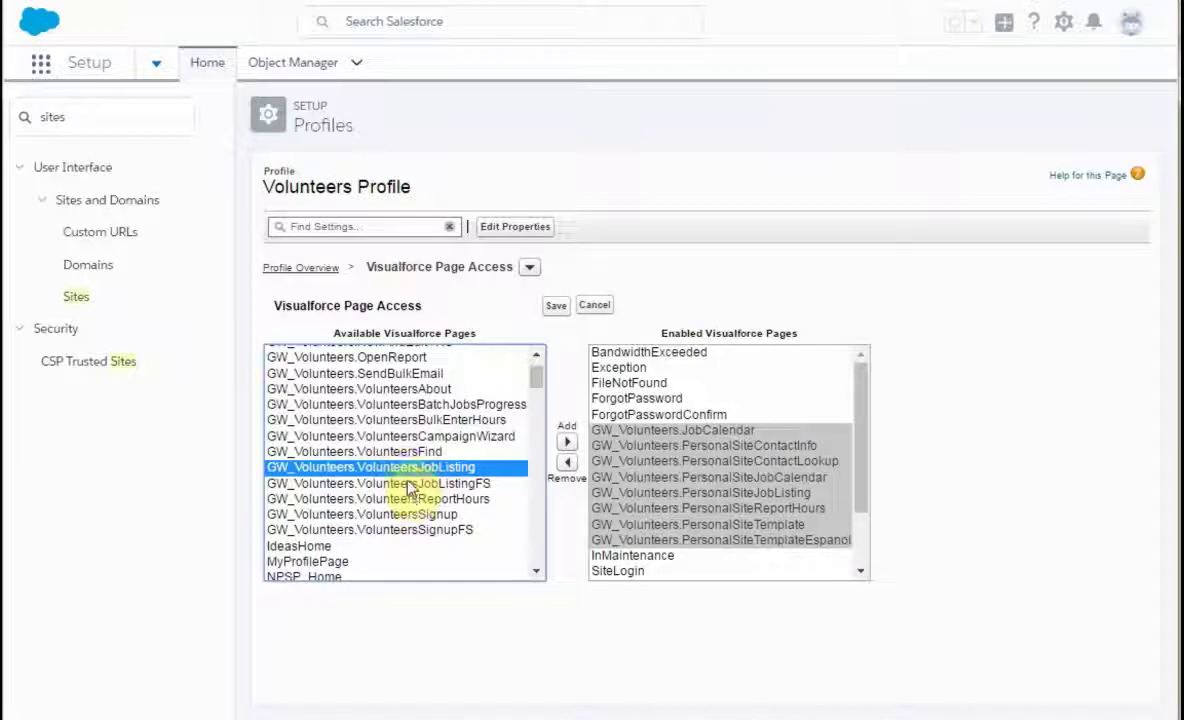
left_click(405, 483, "shift")
left_click(408, 498, "shift")
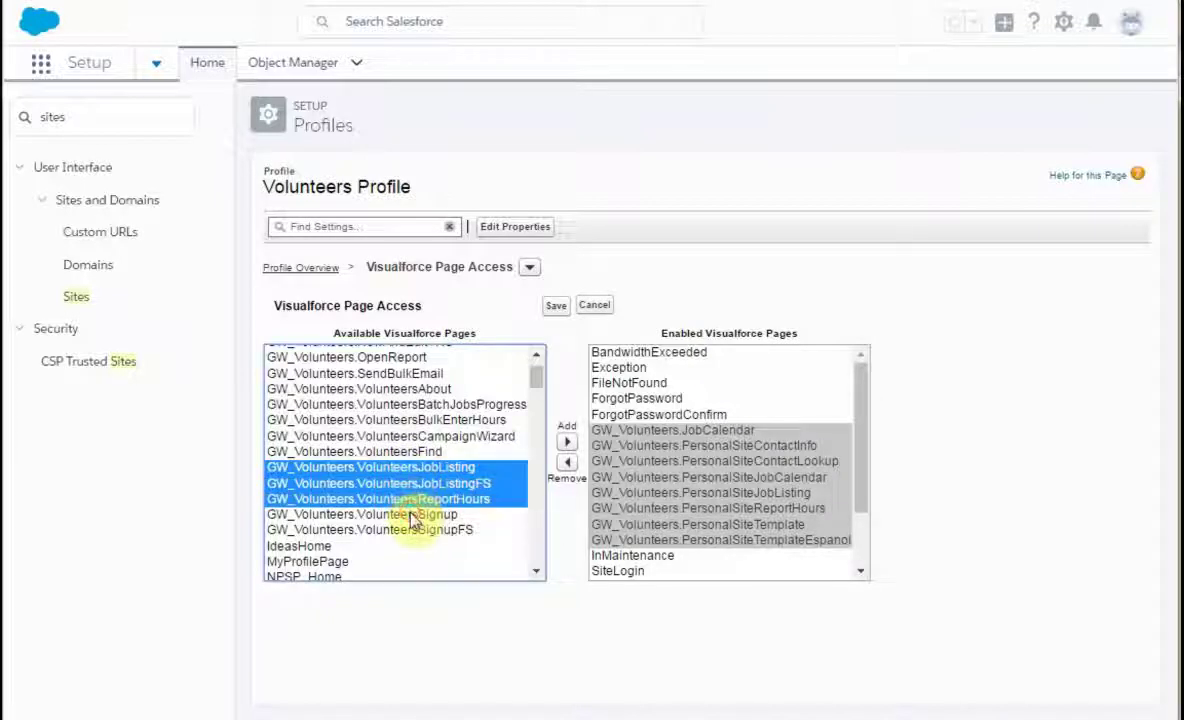
left_click(412, 514, "shift")
left_click(417, 530, "shift")
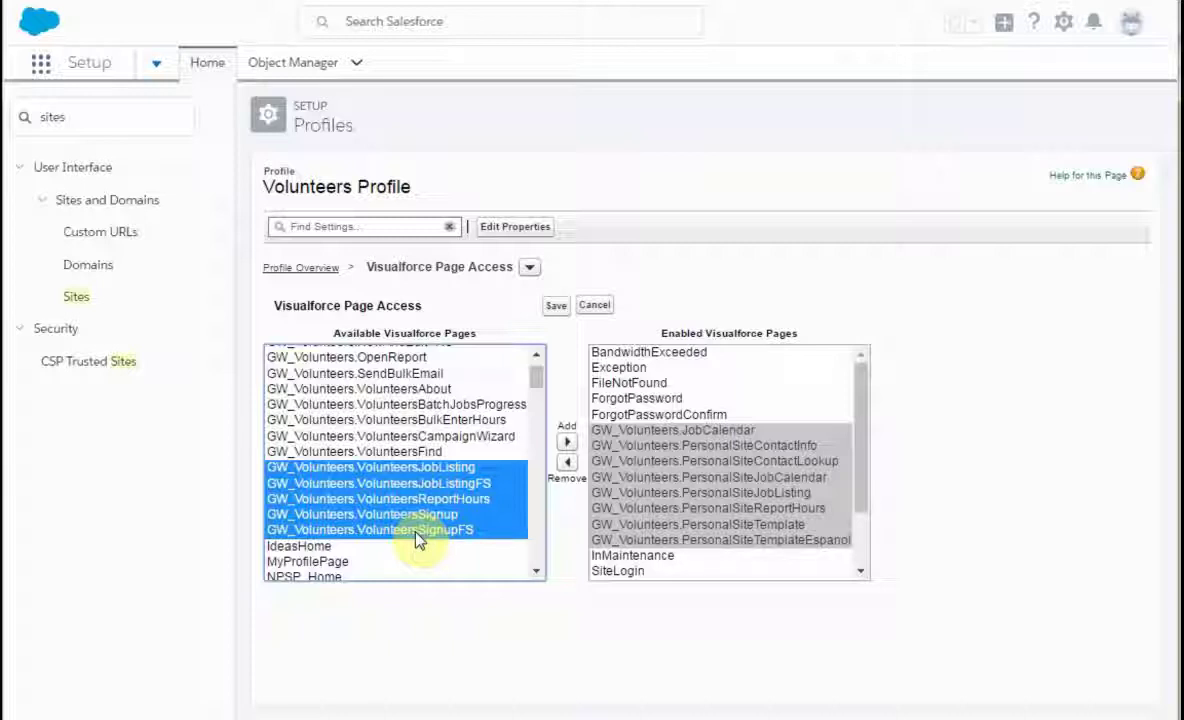
Step: Enable the five Volunteers pages and save the Visualforce page access
left_click(568, 446)
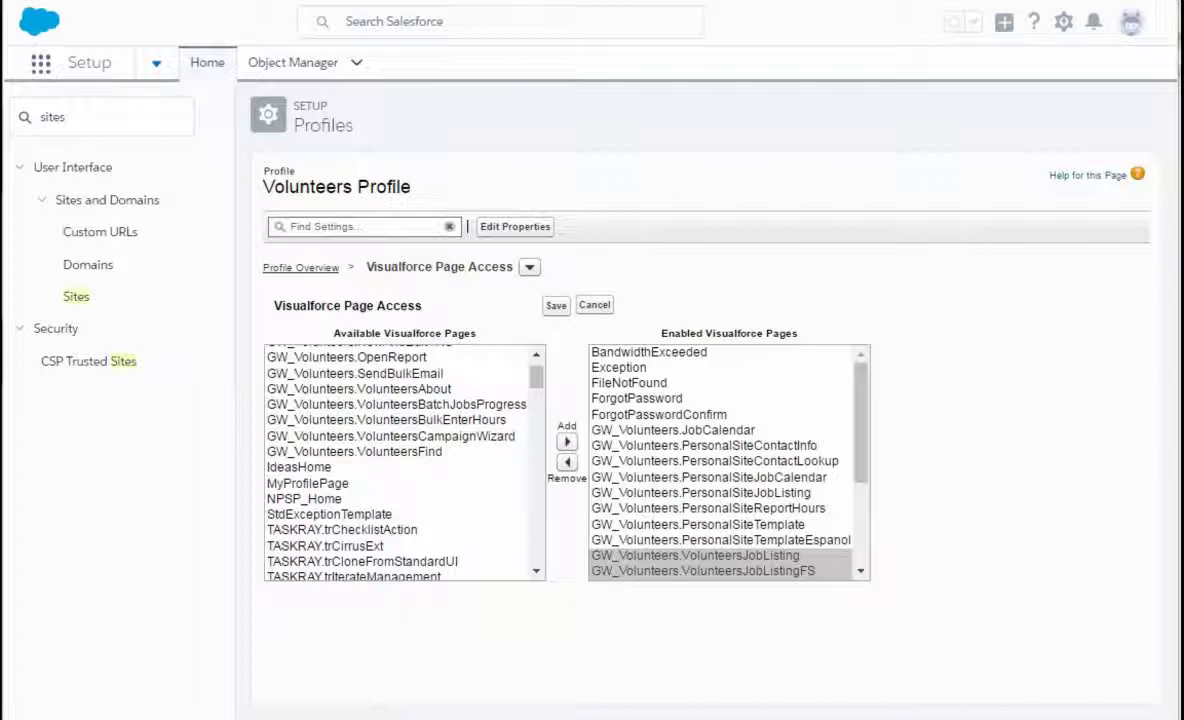
left_click_drag(866, 428, 873, 462)
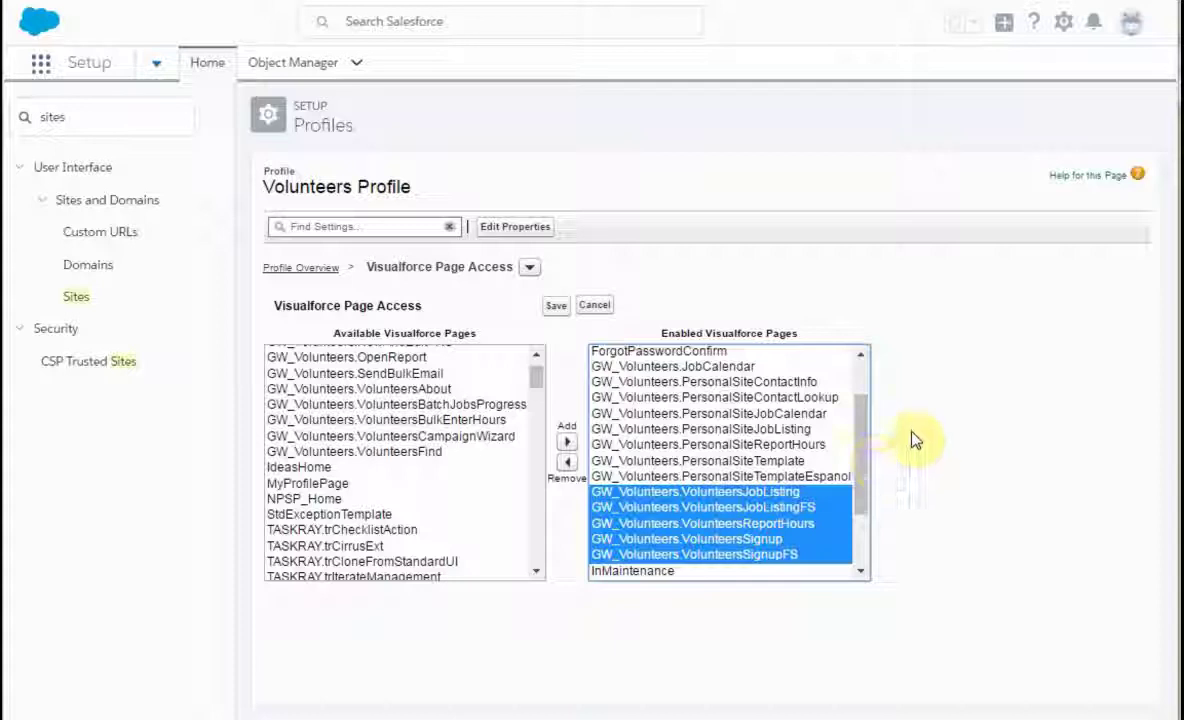
left_click(944, 450)
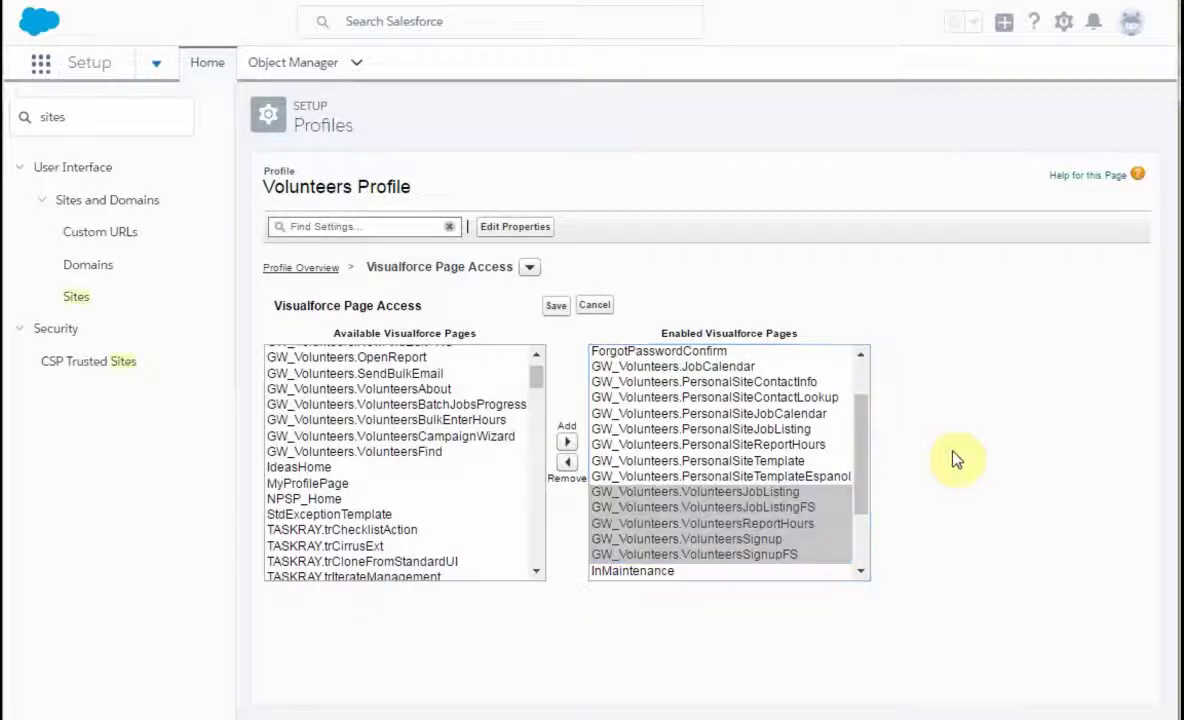
left_click(560, 307)
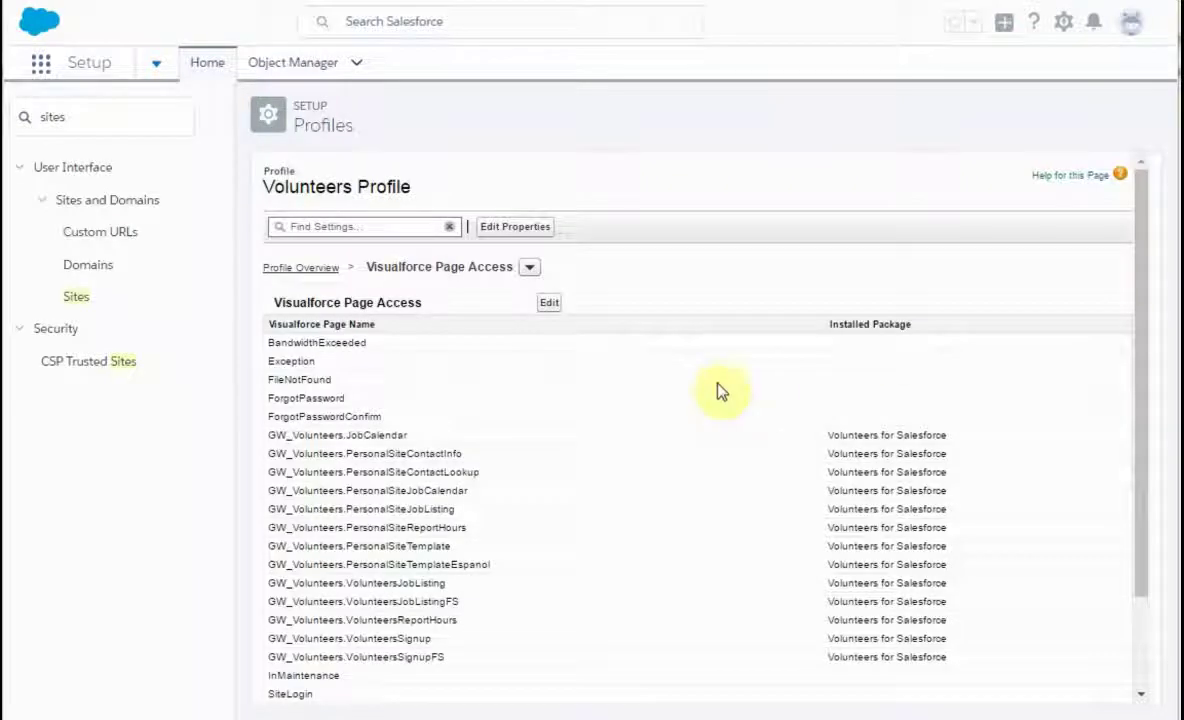
Step: Return to the Volunteers Profile overview and open its Object Settings
left_click(302, 268)
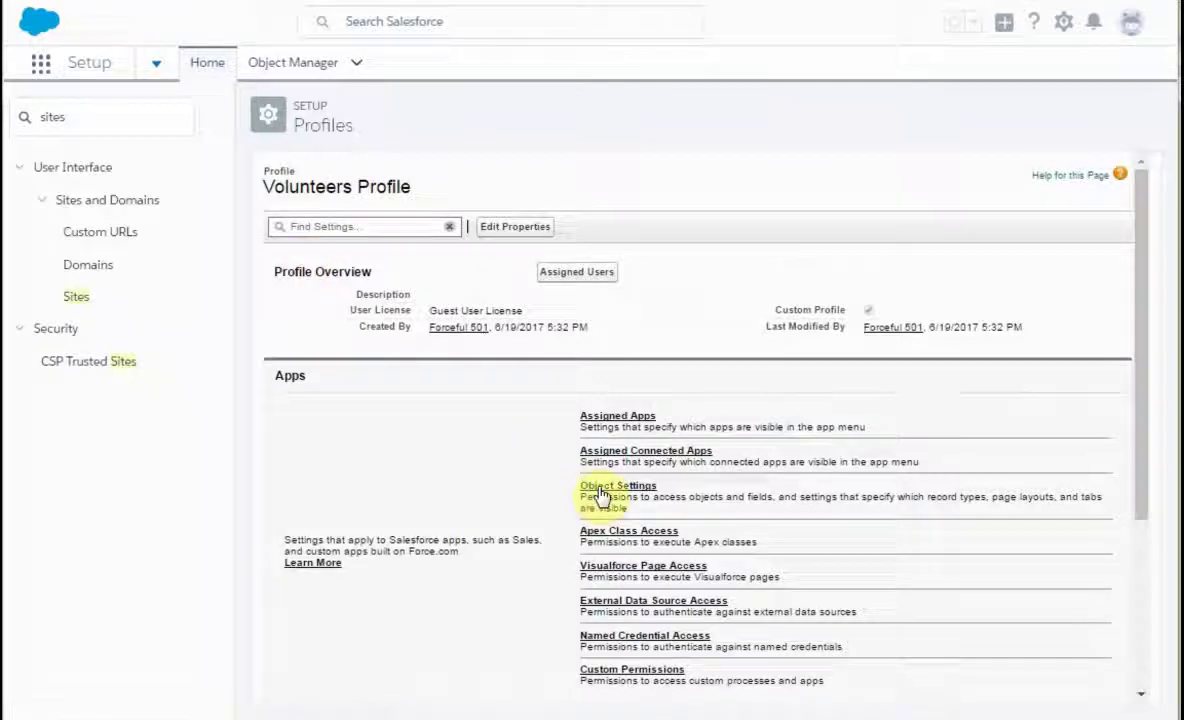
left_click(601, 492)
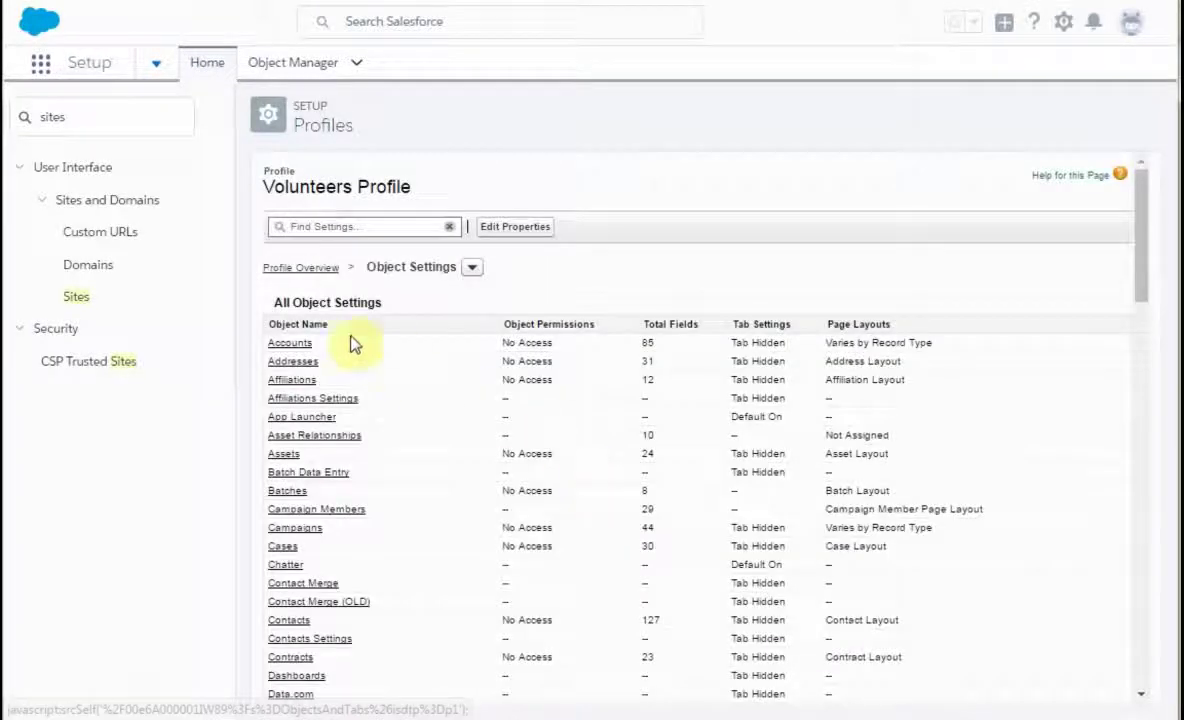
Step: Enable Read and Create object permissions on Accounts for the profile and save
left_click(288, 349)
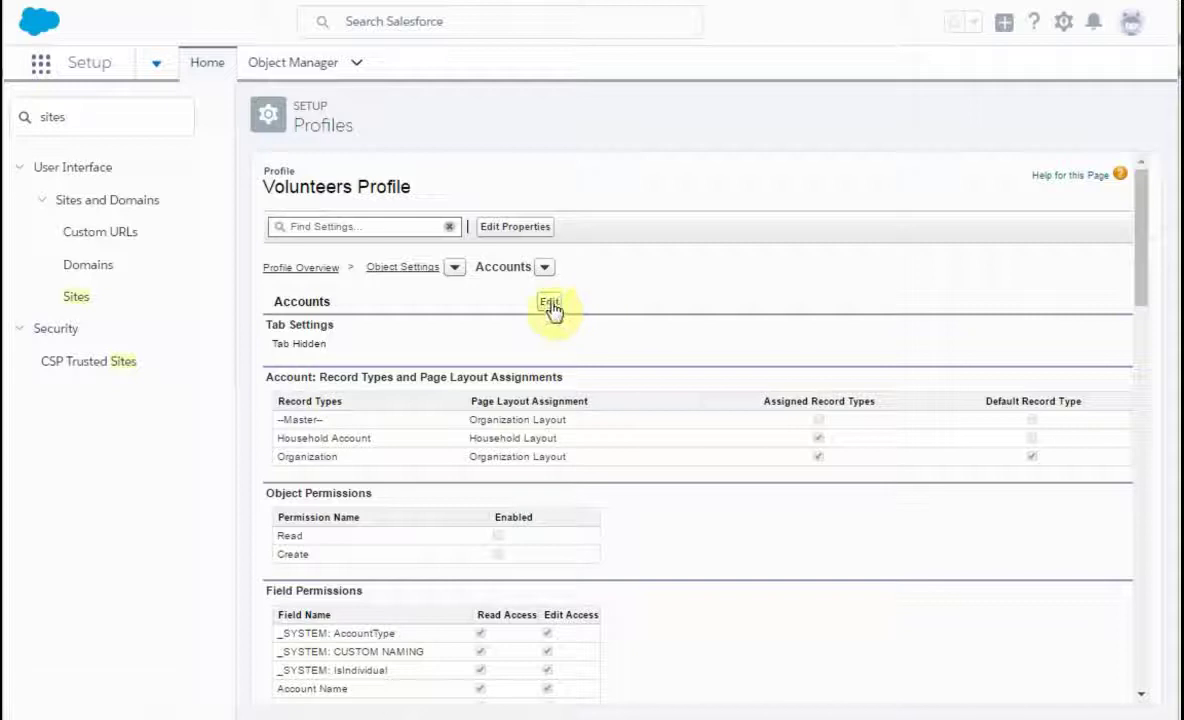
left_click(549, 303)
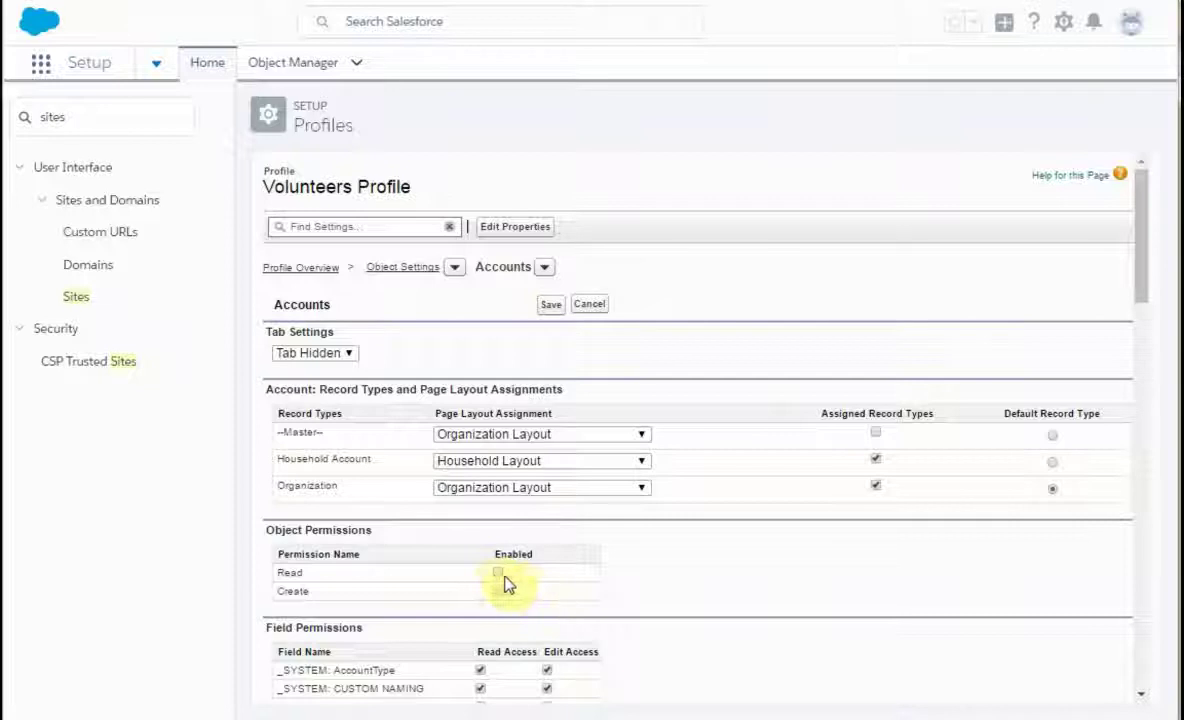
left_click(496, 574)
left_click(497, 590)
left_click(546, 307)
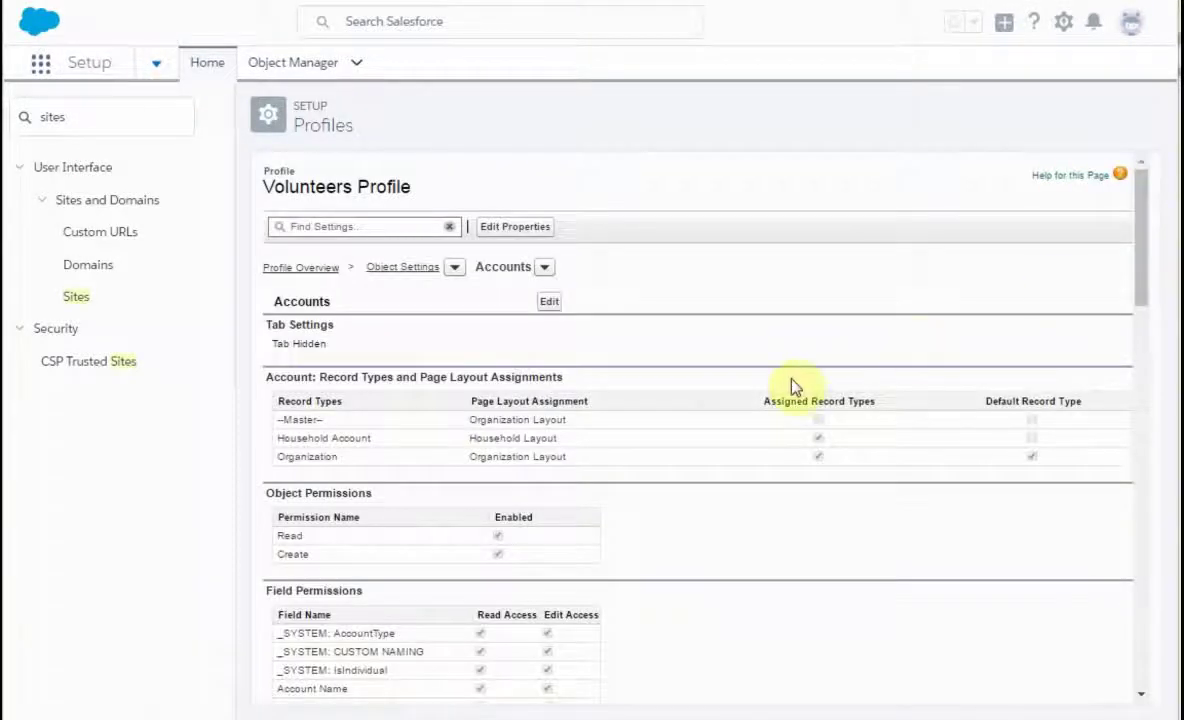
Step: Switch to Volunteer Hours, enable Read, Create and Edit, and save
left_click(545, 268)
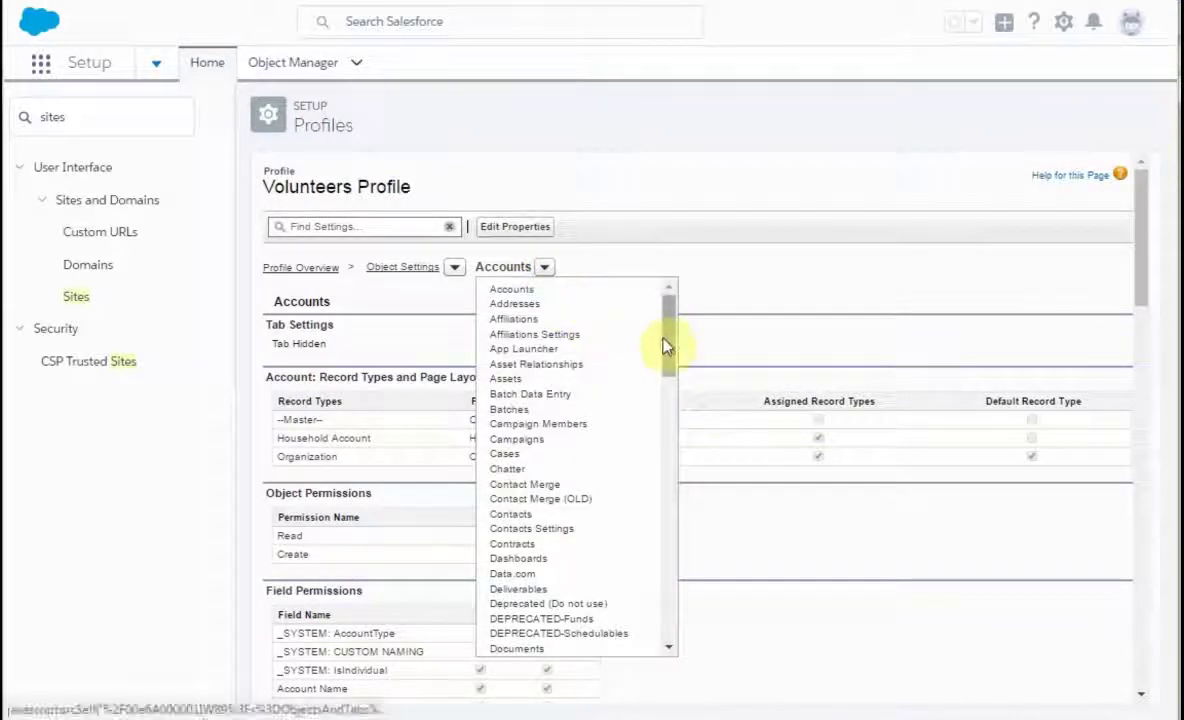
left_click_drag(669, 343, 667, 617)
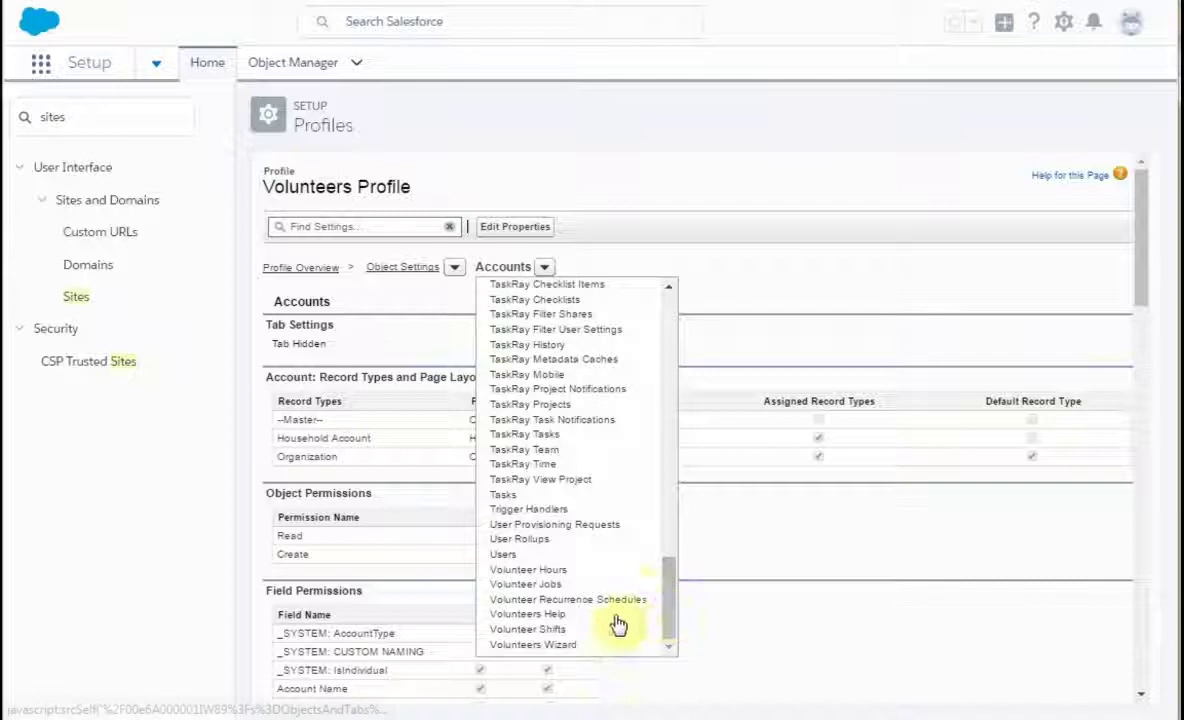
left_click(539, 584)
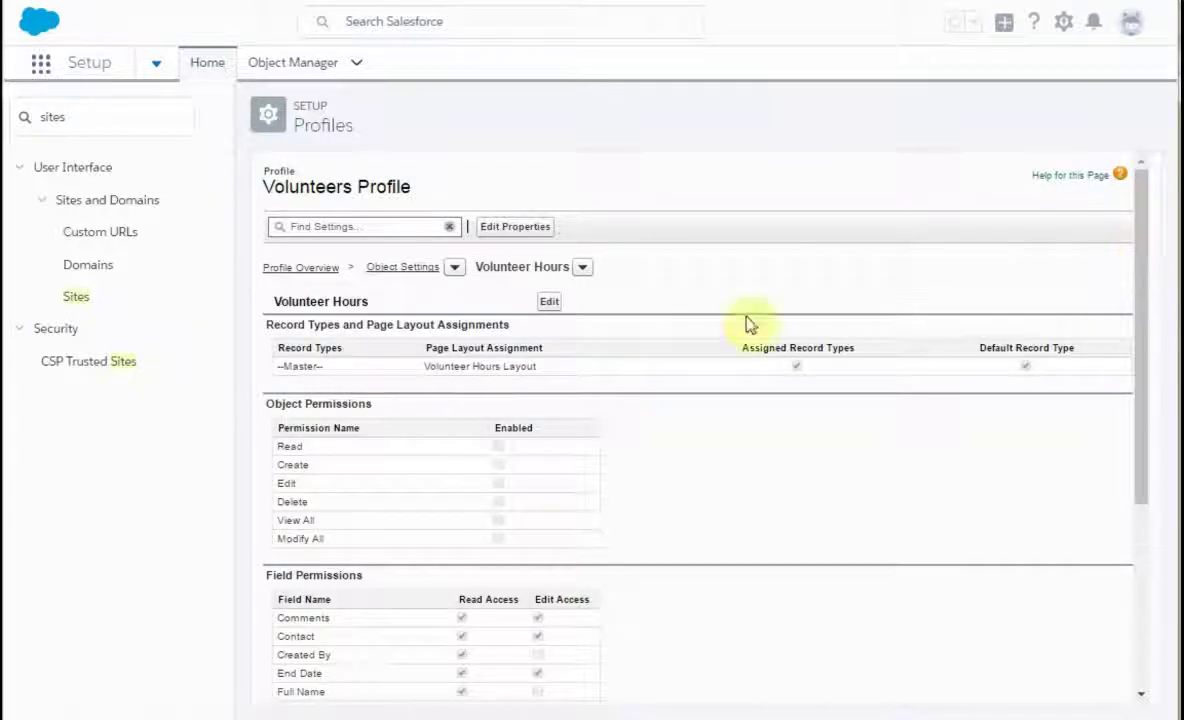
left_click(551, 305)
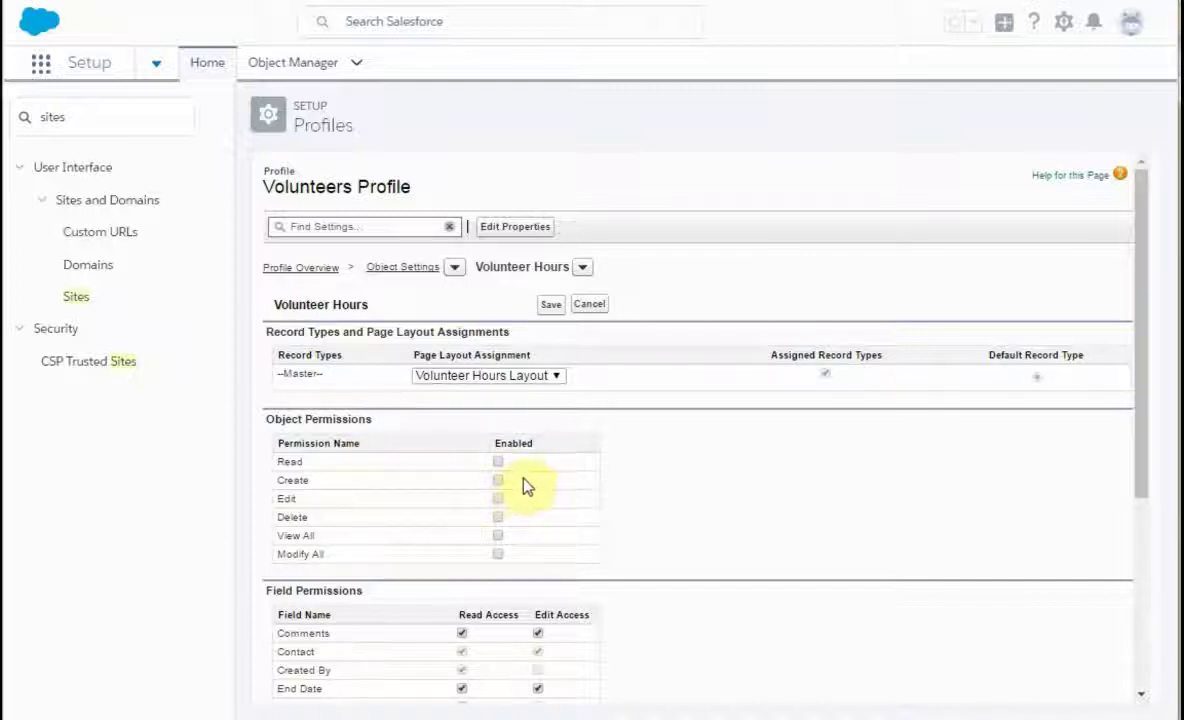
left_click(498, 463)
left_click(497, 499)
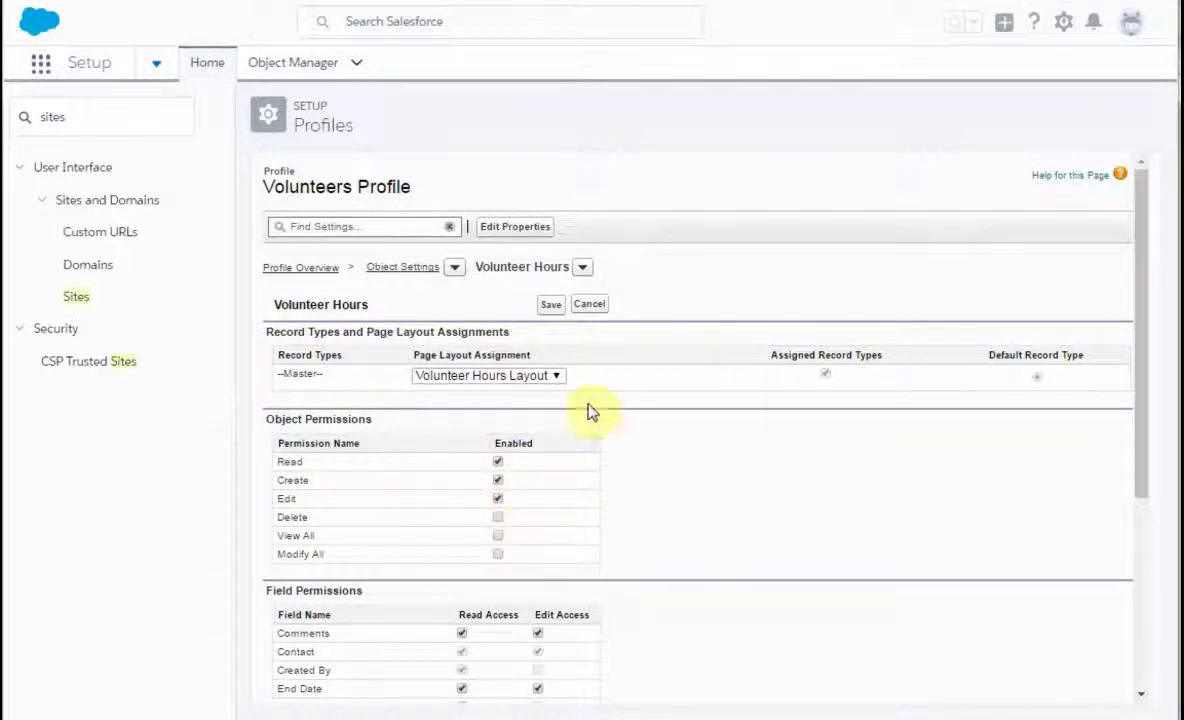
left_click(551, 305)
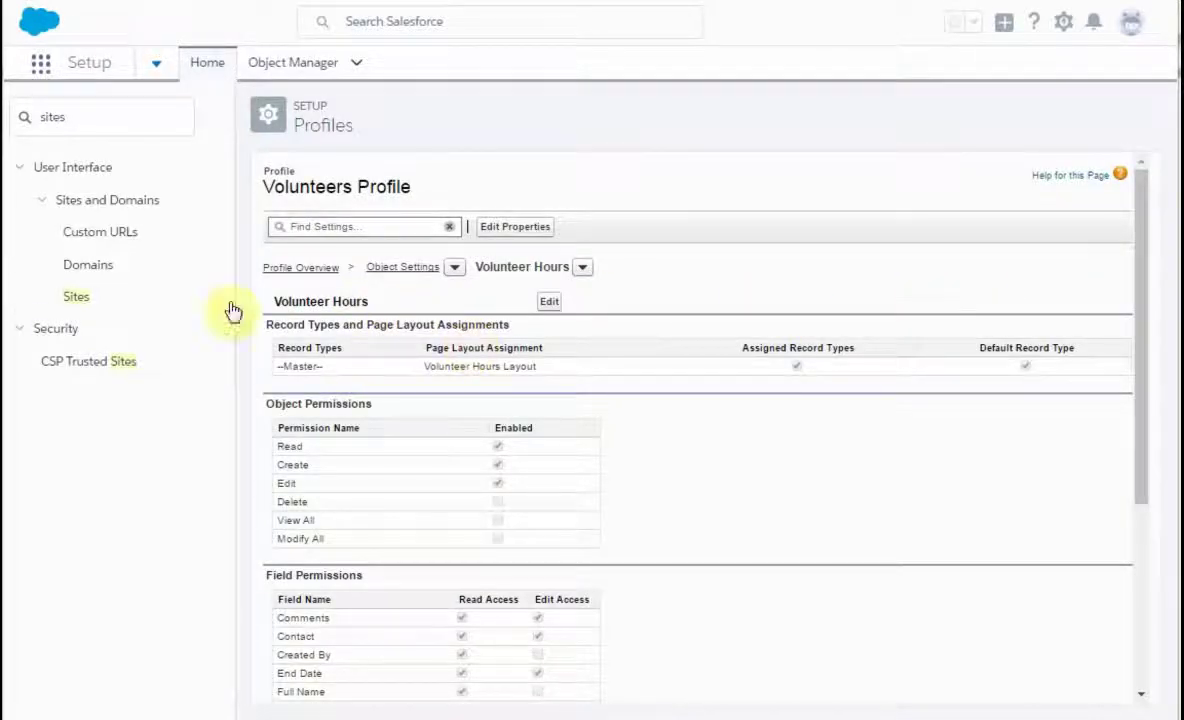
Step: From Sites, open the Volunteers site's public access profile and view its assigned users
left_click(80, 303)
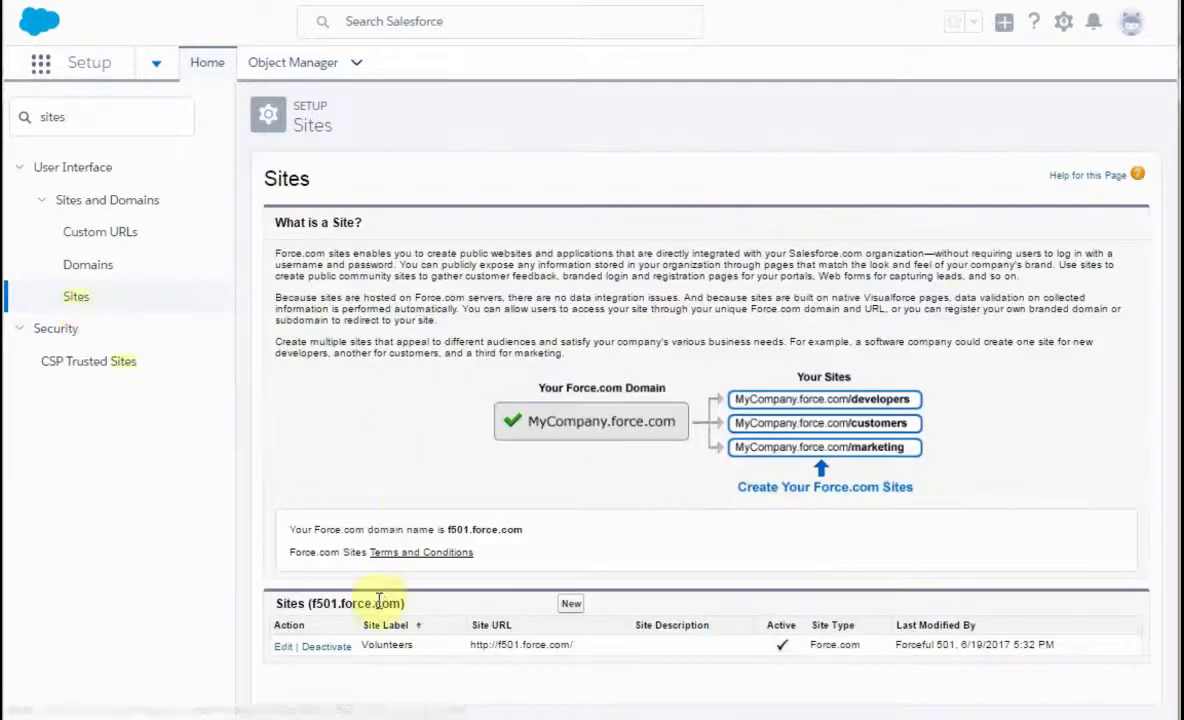
left_click(392, 645)
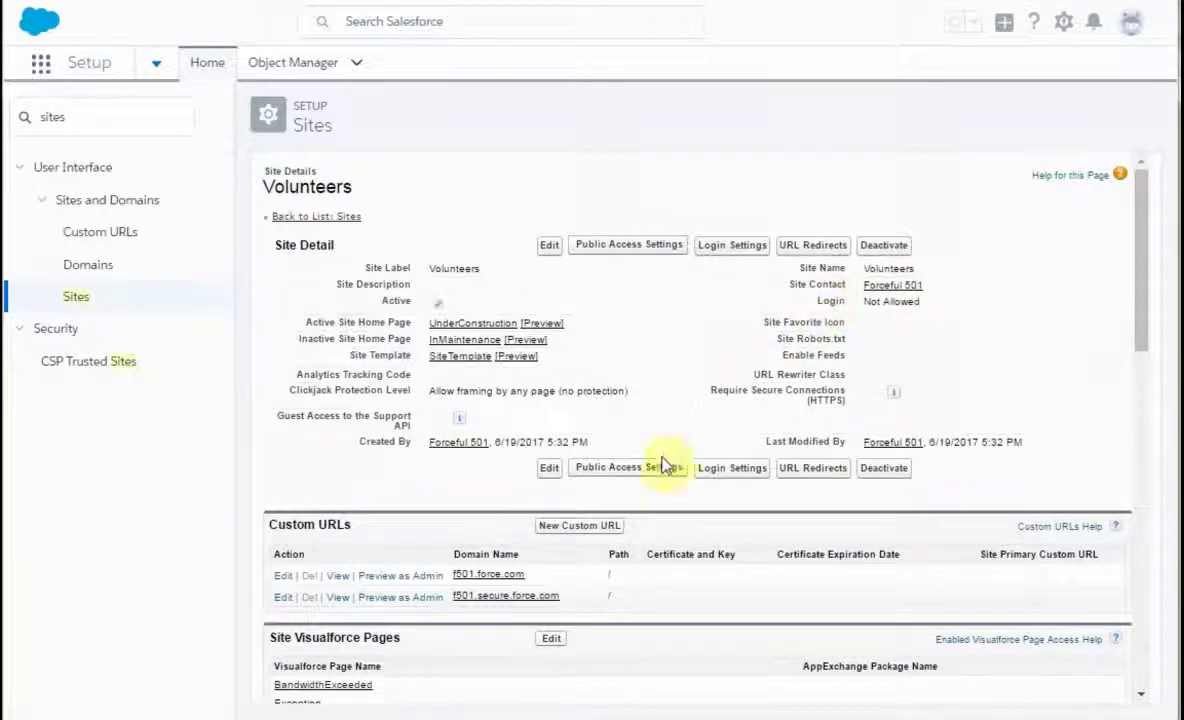
left_click(620, 245)
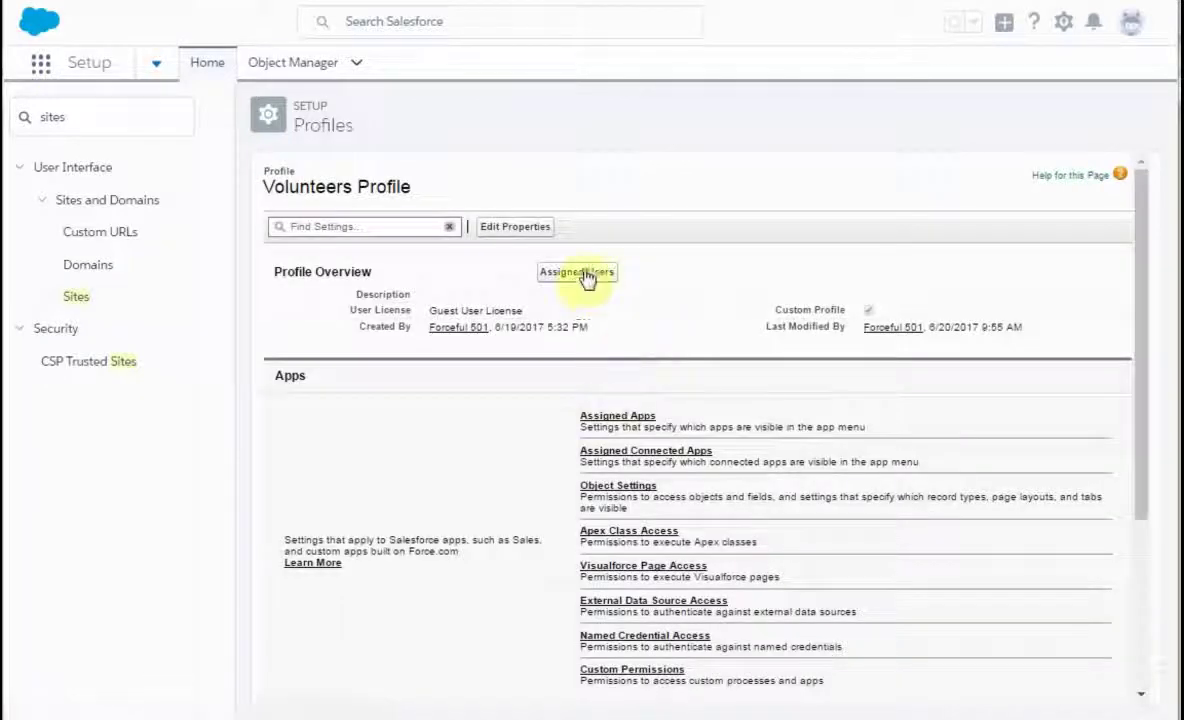
left_click(579, 275)
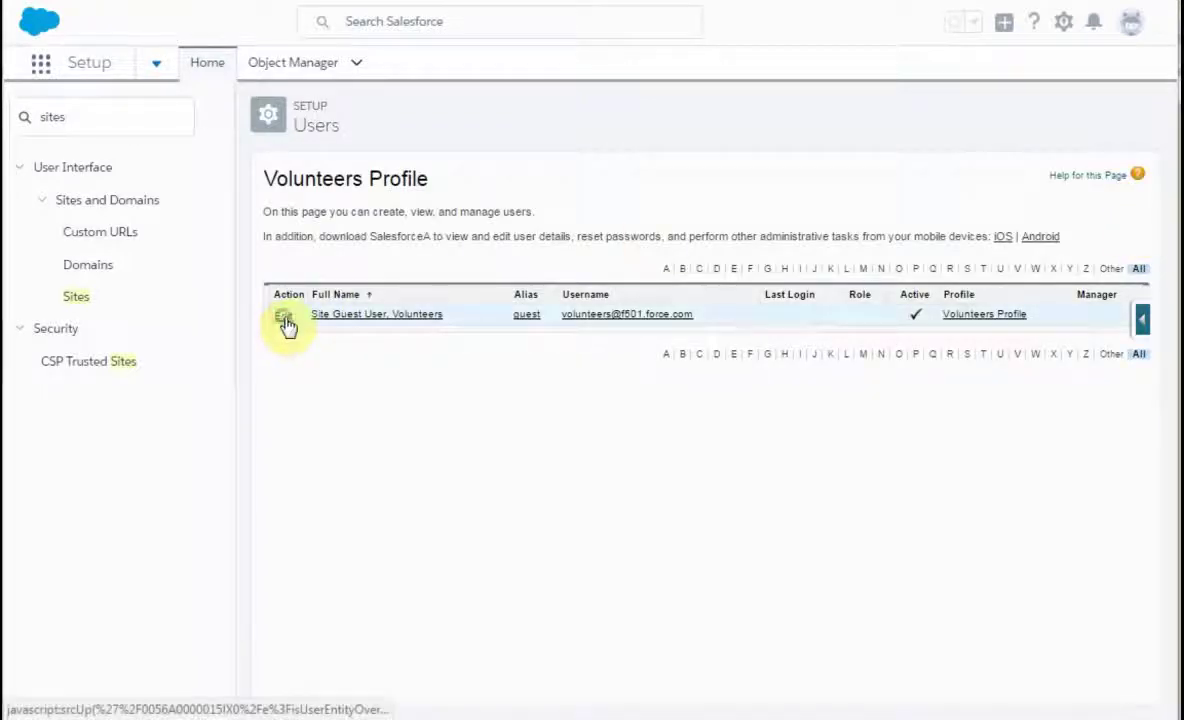
Step: Set the guest user's time zone to (GMT-04:00) Eastern Daylight Time (America/New_York) and save
left_click(284, 318)
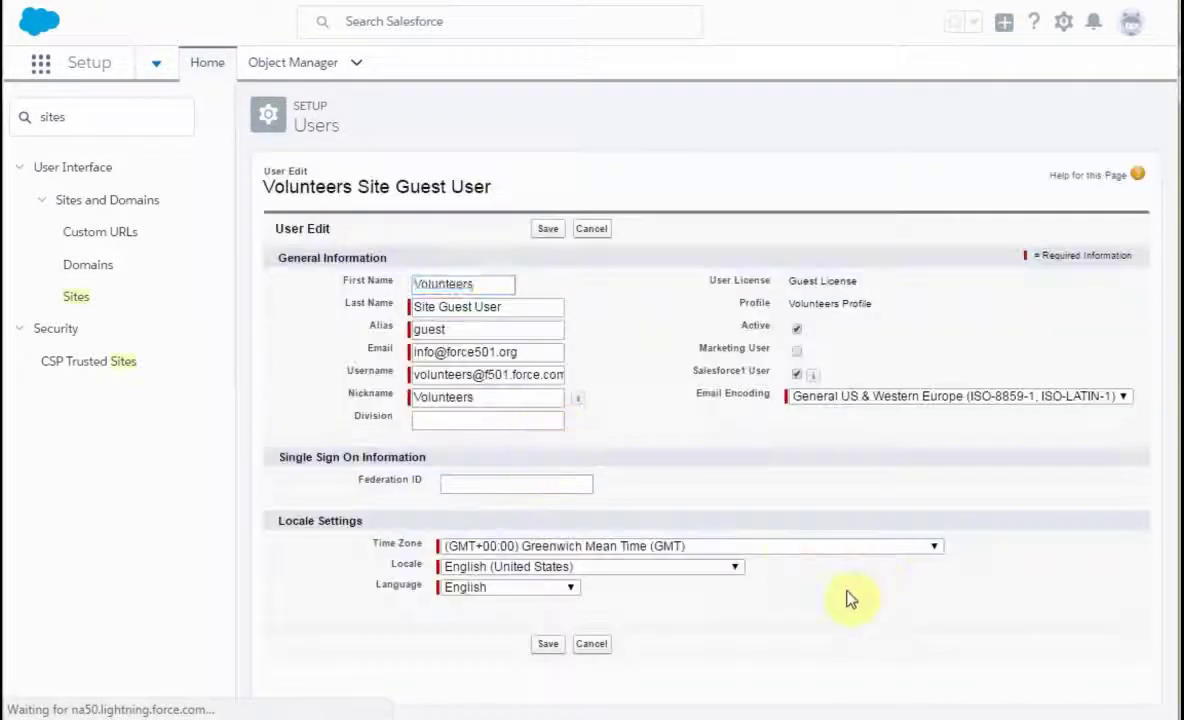
left_click(935, 550)
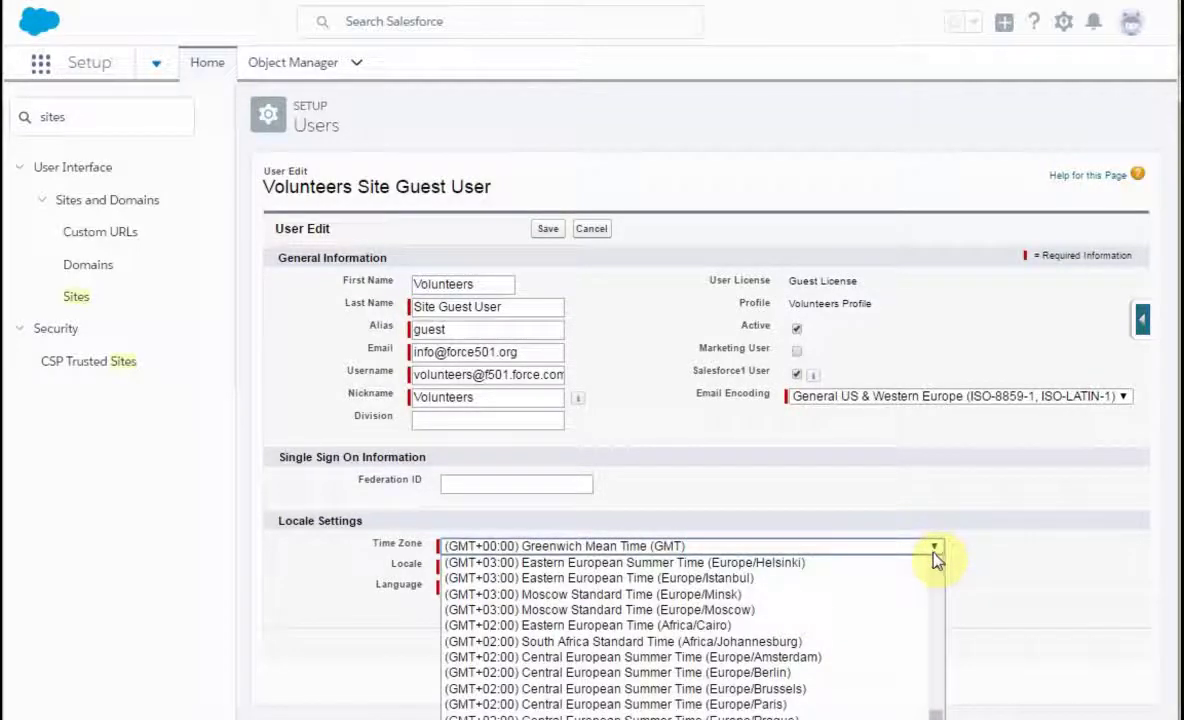
scroll(690, 640, "down", 5)
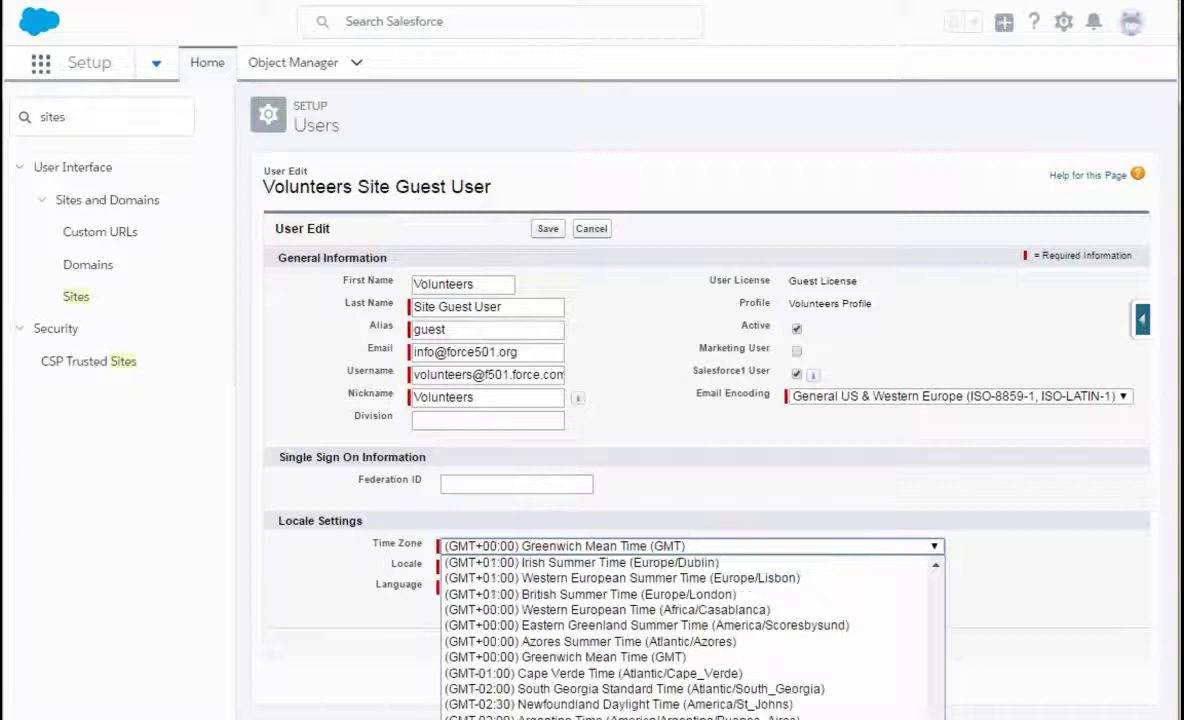
scroll(750, 651, "down", 3)
left_click(750, 651)
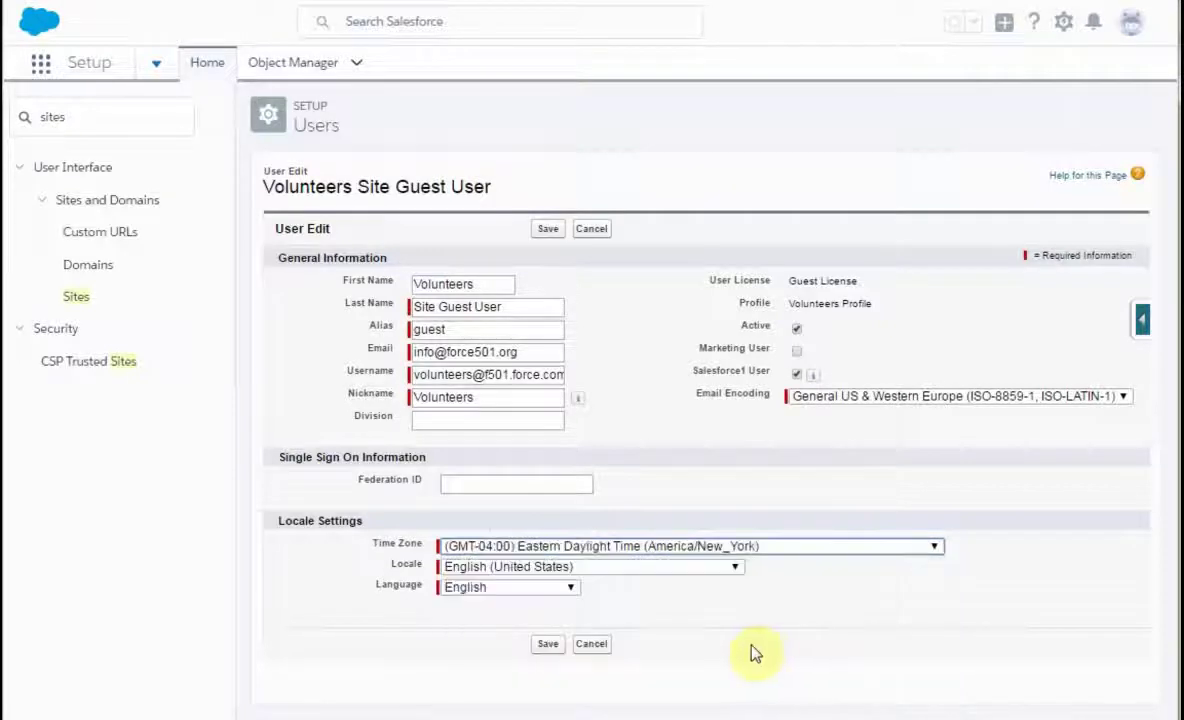
left_click(543, 646)
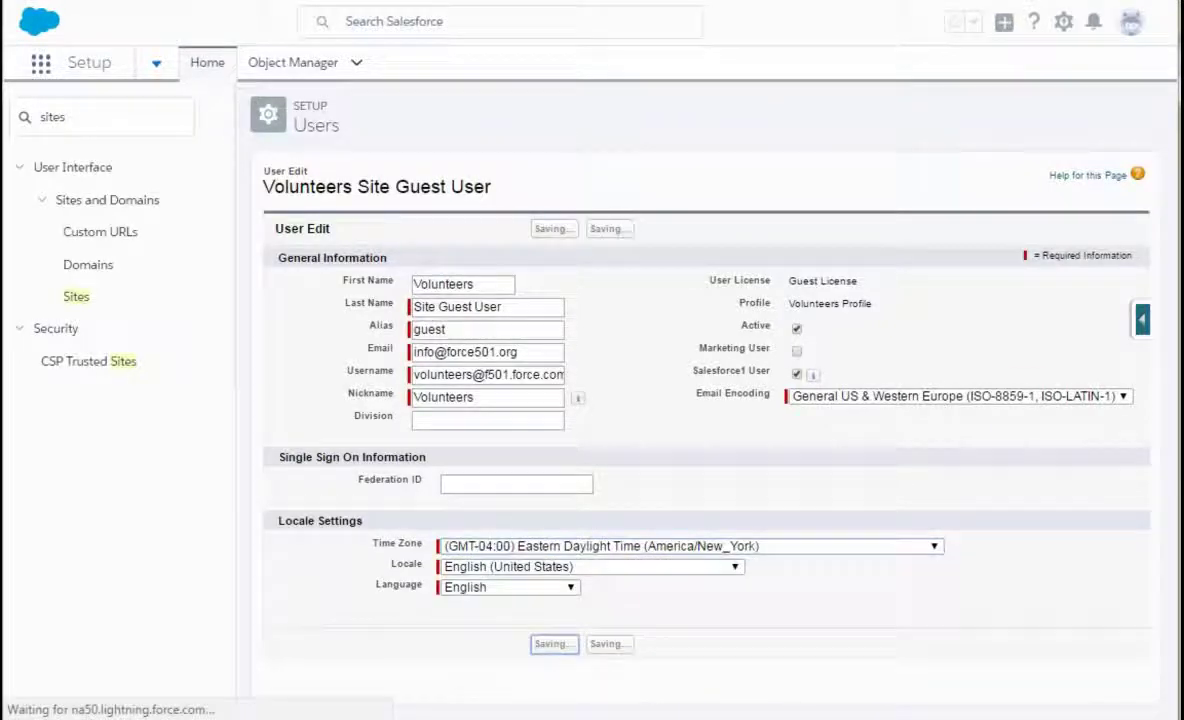